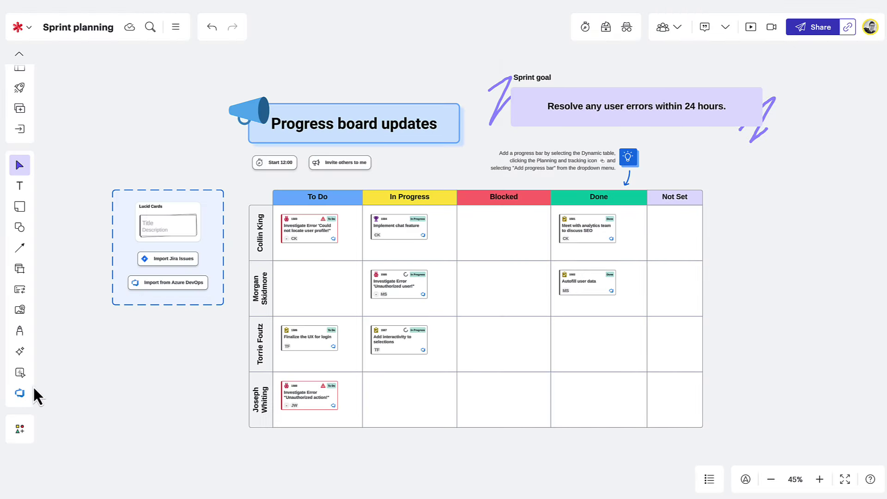
Step: Open the Azure DevOps work item options from the board's left toolbar
{"action": "left_click", "coordinate": [20, 393]}
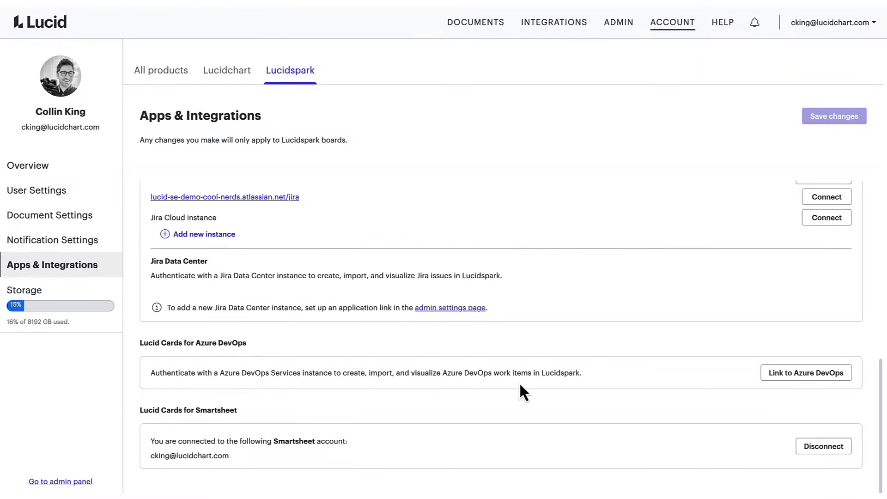
Step: Link the Lucid account to Azure DevOps from the Lucidspark Apps & Integrations settings
{"action": "left_click", "coordinate": [764, 378]}
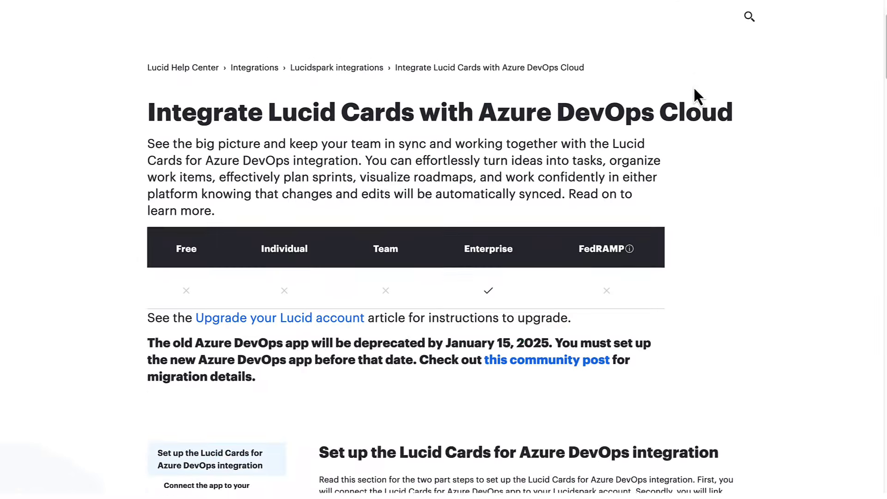
Step: Scroll to the 'Import work items into Lucidspark' section and highlight the admin-approval note
{"action": "scroll", "coordinate": [693, 86], "scroll_direction": "down", "scroll_amount": 12}
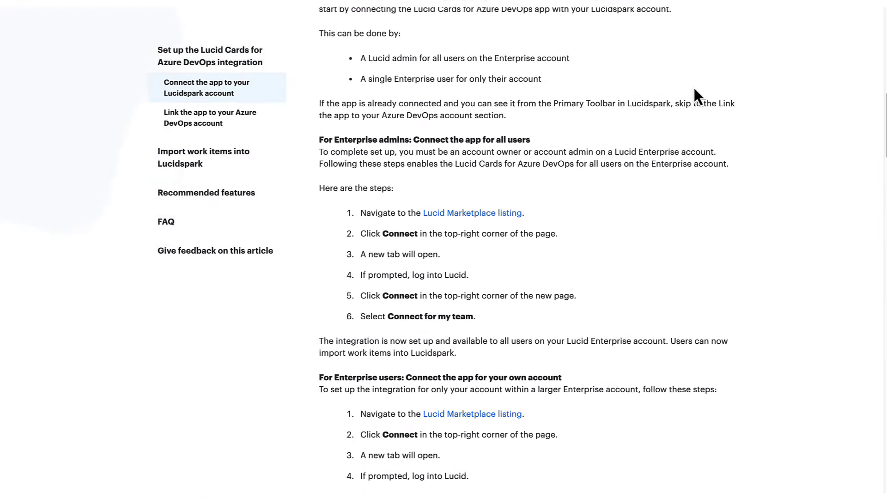
{"action": "scroll", "coordinate": [694, 87], "scroll_direction": "down", "scroll_amount": 20}
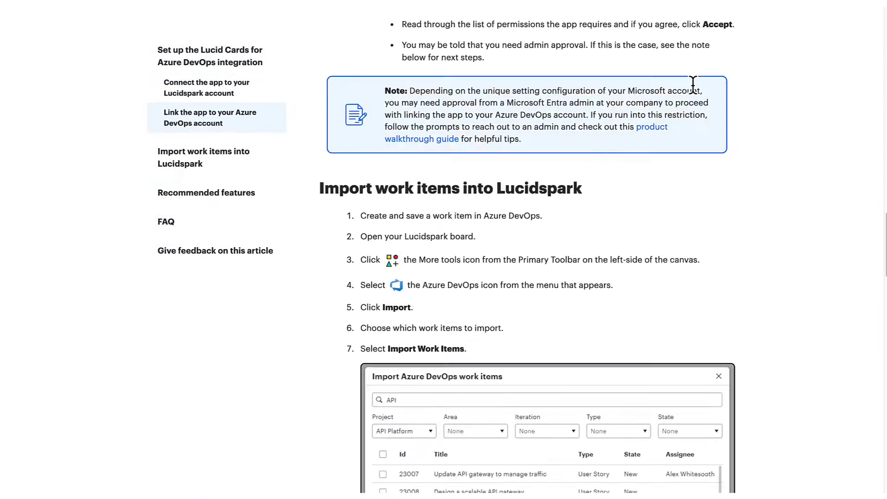
{"action": "left_click_drag", "start_coordinate": [471, 126], "coordinate": [558, 126]}
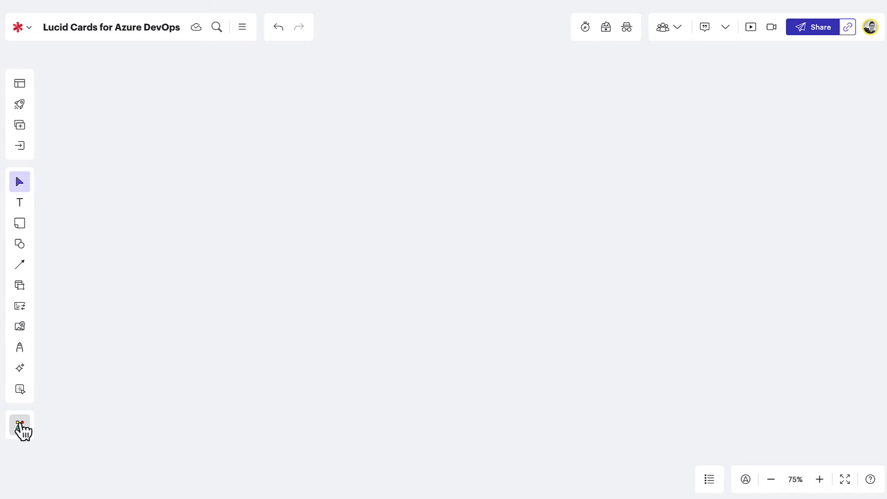
Step: Search More tools for 'azure' and pin Azure DevOps to the left toolbar below Quick tools
{"action": "left_click", "coordinate": [20, 425]}
{"action": "type", "text": "a"}
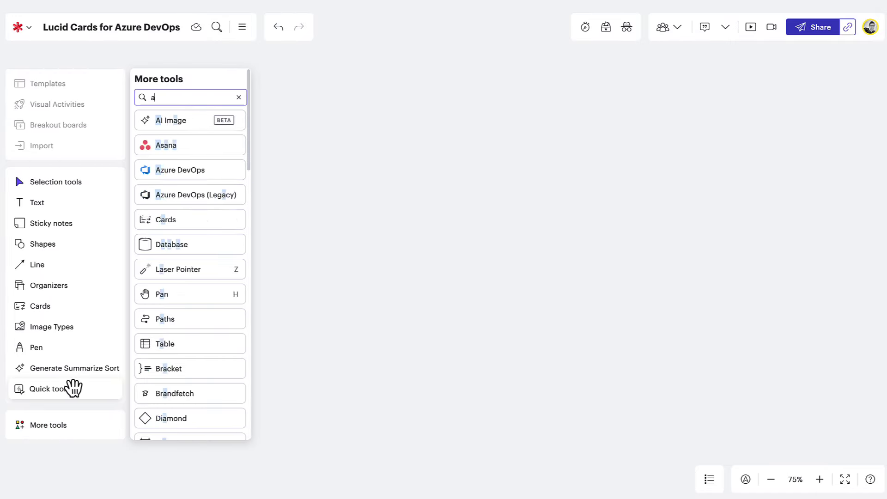
{"action": "type", "text": "zure"}
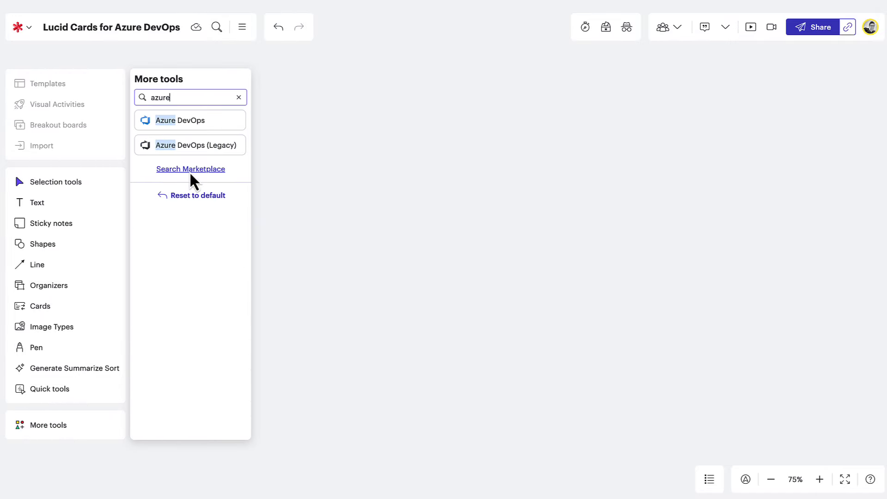
{"action": "left_click_drag", "start_coordinate": [216, 138], "coordinate": [61, 399]}
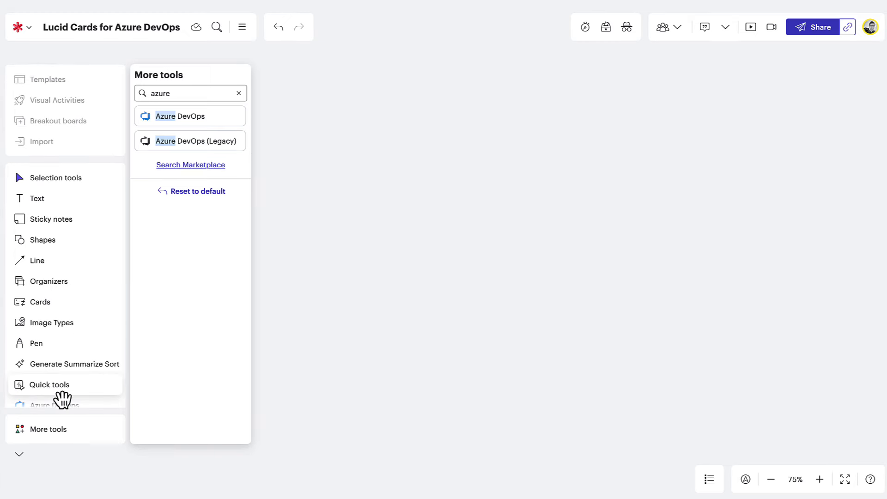
Step: Open the Azure DevOps import dialog and filter work items to Iteration 1
{"action": "left_click", "coordinate": [91, 400]}
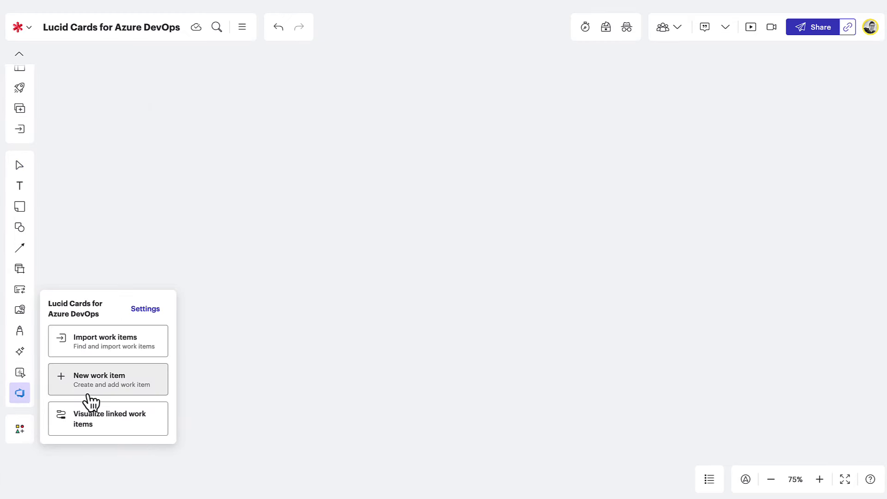
{"action": "left_click", "coordinate": [93, 363]}
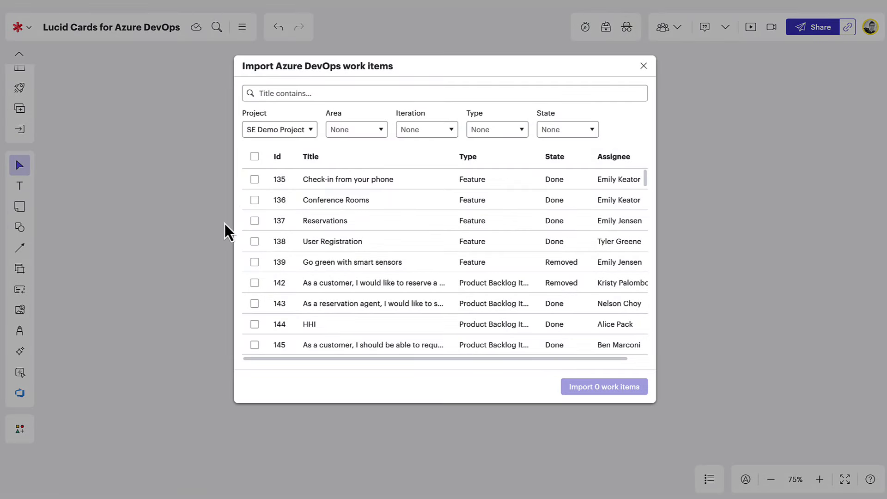
{"action": "left_click", "coordinate": [255, 179]}
{"action": "left_click", "coordinate": [255, 180]}
{"action": "left_click", "coordinate": [416, 131]}
{"action": "scroll", "coordinate": [413, 194], "scroll_direction": "down", "scroll_amount": 1}
{"action": "left_click", "coordinate": [409, 242]}
{"action": "left_click", "coordinate": [492, 291]}
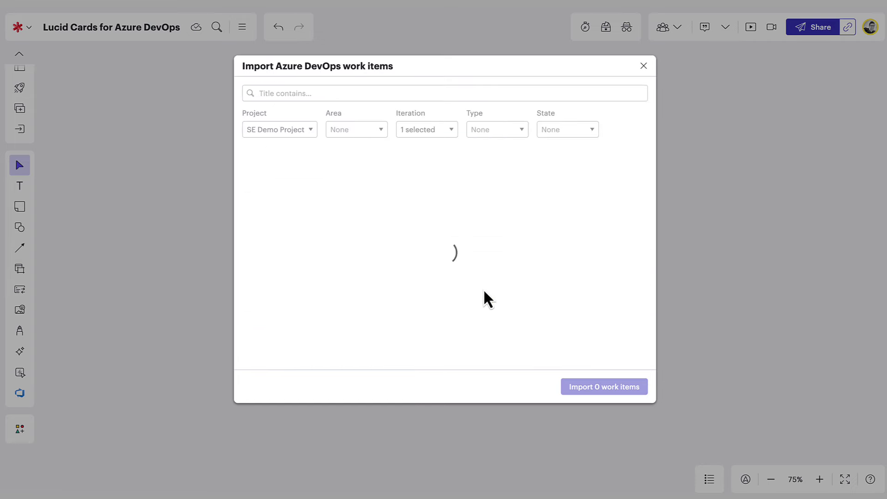
Step: Select work items 1583 through 1596 and import the 13 onto the board
{"action": "scroll", "coordinate": [462, 281], "scroll_direction": "down", "scroll_amount": 10}
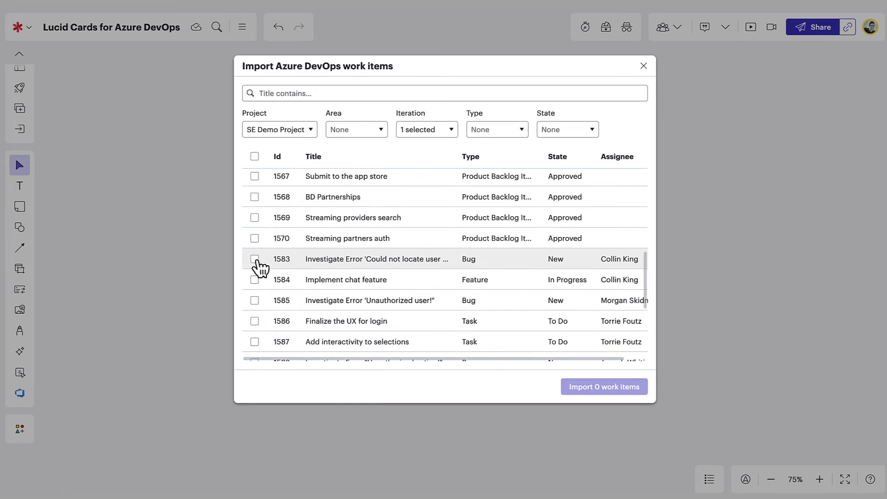
{"action": "left_click", "coordinate": [255, 260]}
{"action": "scroll", "coordinate": [268, 299], "scroll_direction": "down", "scroll_amount": 5}
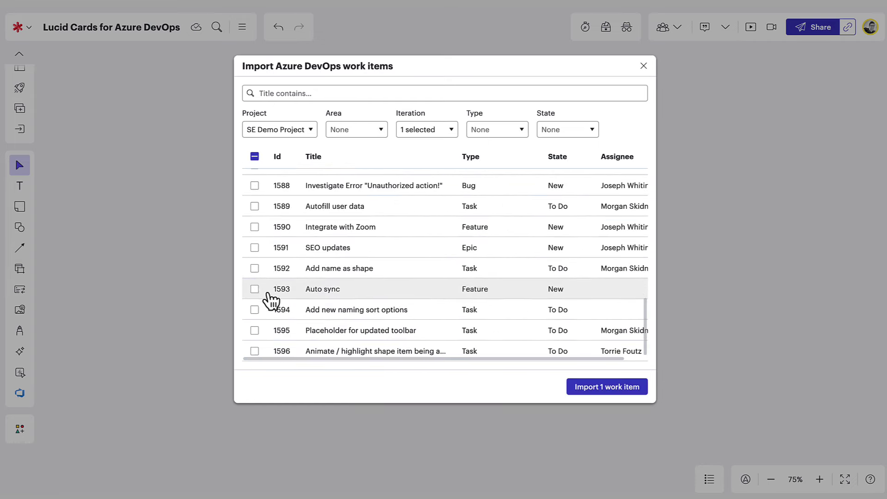
{"action": "left_click", "coordinate": [255, 351], "text": "shift"}
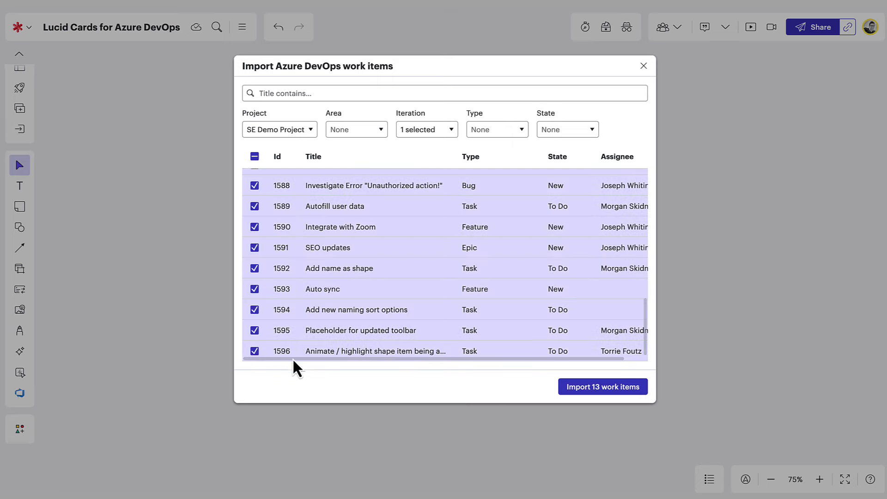
{"action": "left_click", "coordinate": [563, 392]}
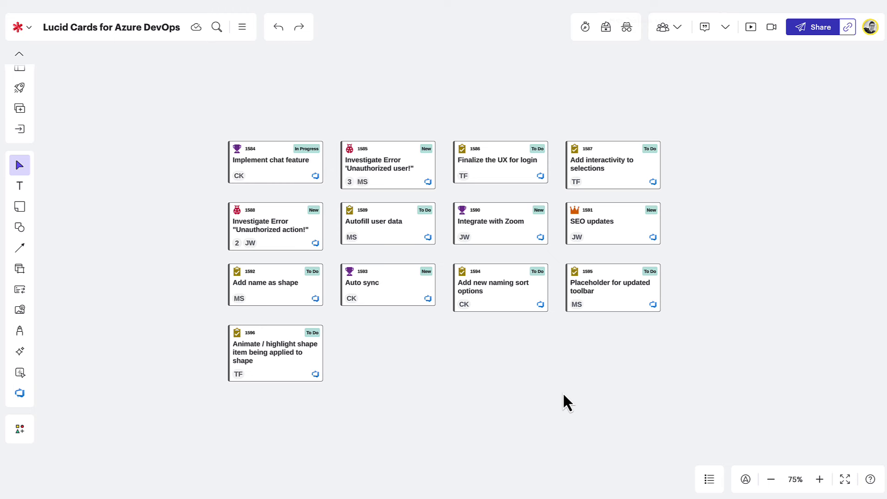
Step: Delete all imported cards, then create the Task 'Implement new icons' as card 1597
{"action": "key", "text": "ctrl+a"}
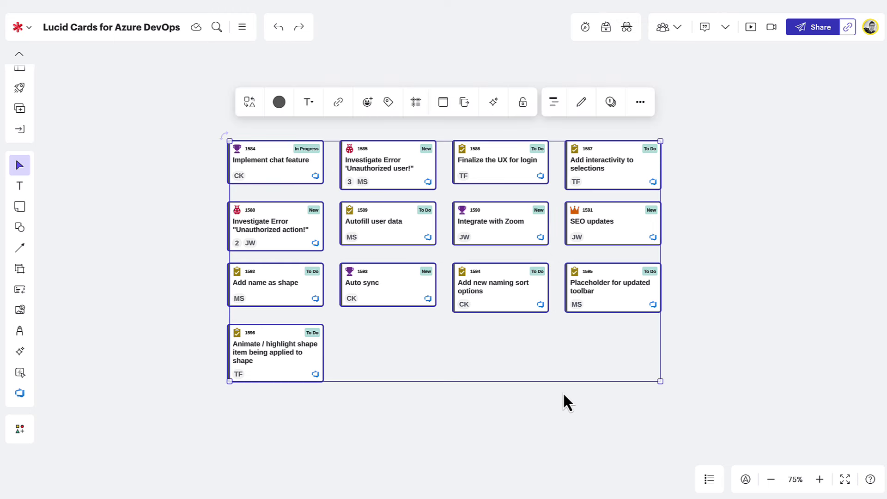
{"action": "key", "text": "Delete"}
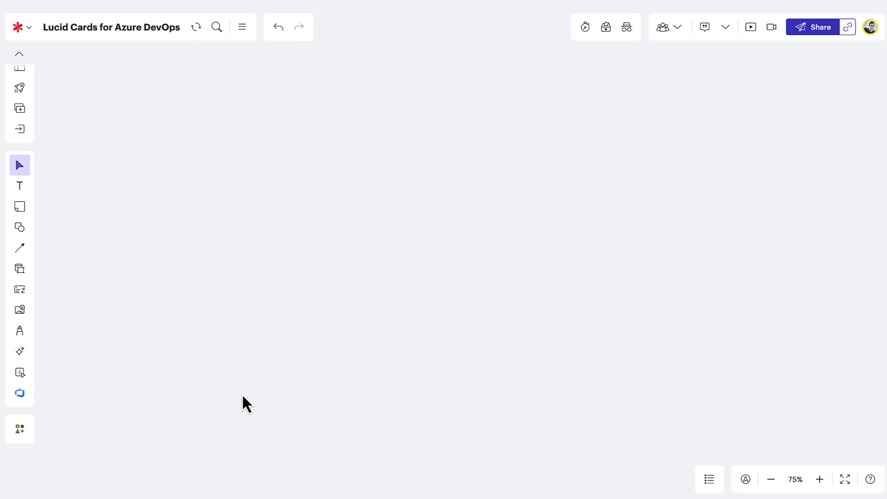
{"action": "left_click", "coordinate": [20, 394]}
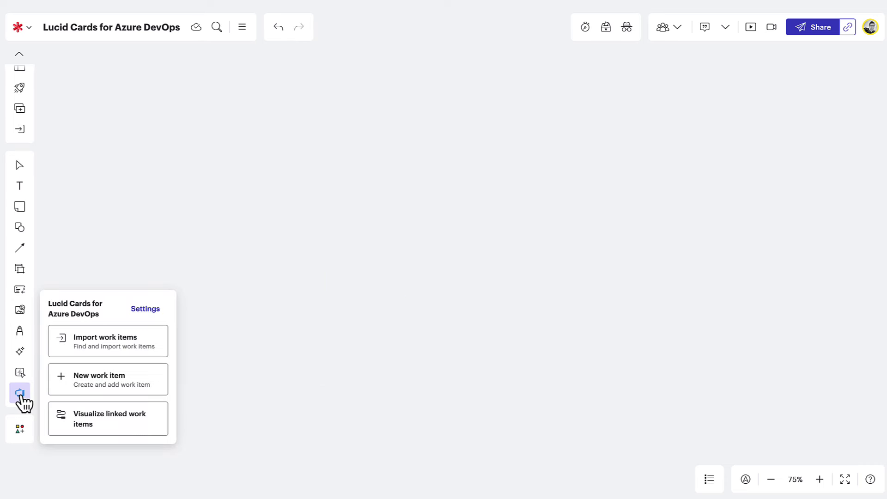
{"action": "left_click", "coordinate": [65, 388]}
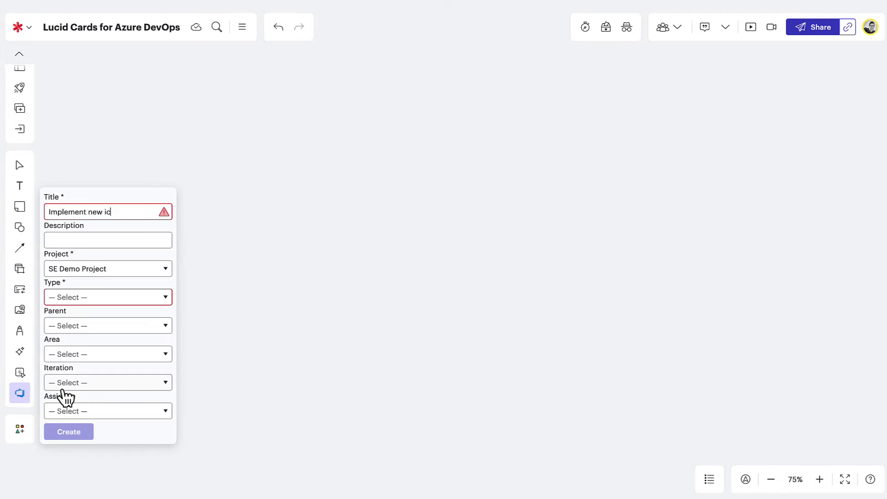
{"action": "left_click", "coordinate": [105, 300]}
{"action": "left_click", "coordinate": [99, 315]}
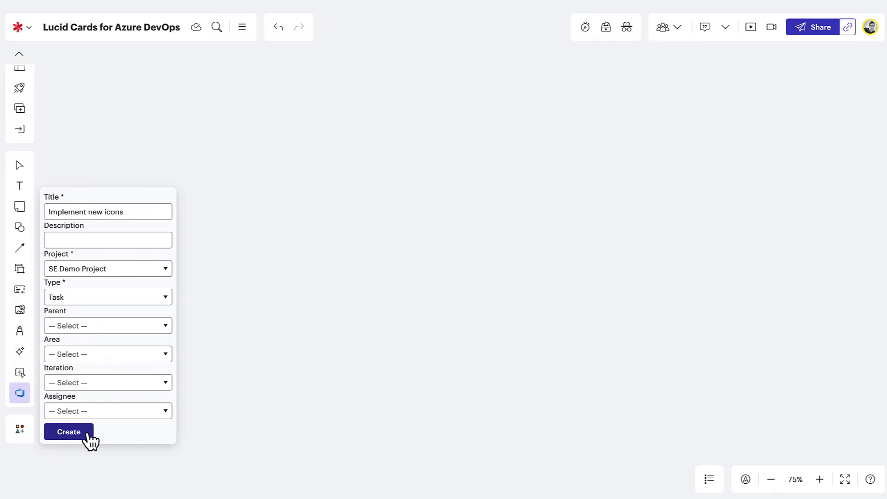
{"action": "left_click", "coordinate": [69, 431]}
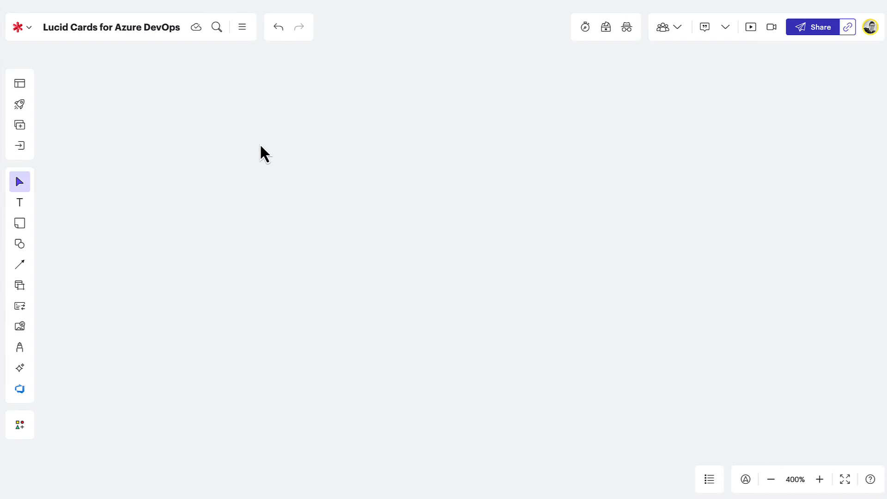
Step: Undo repeatedly to restore the Add, Edit, Remove and Sync headings
{"action": "key", "text": "ctrl+z"}
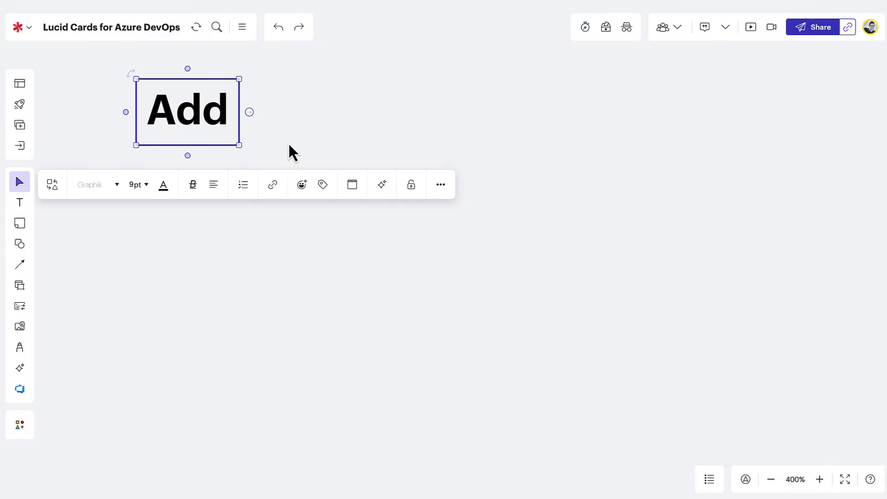
{"action": "key", "text": "ctrl+z"}
{"action": "key", "text": "ctrl+z"}
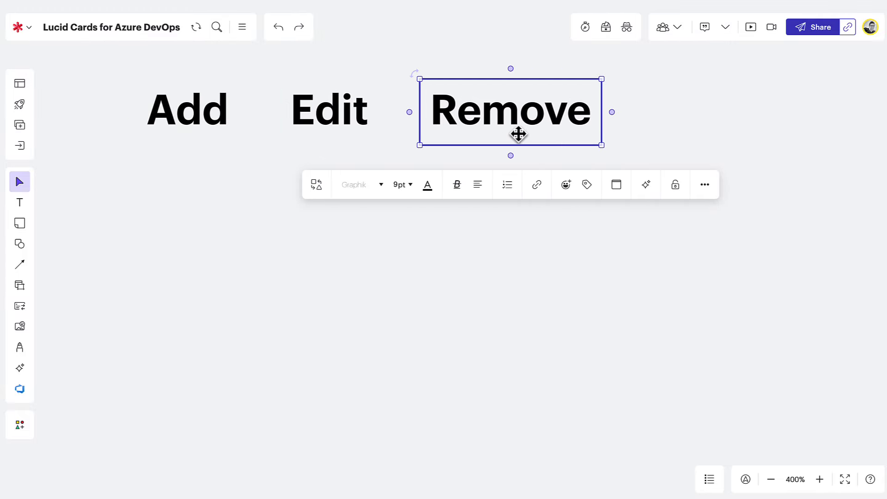
{"action": "key", "text": "ctrl+z"}
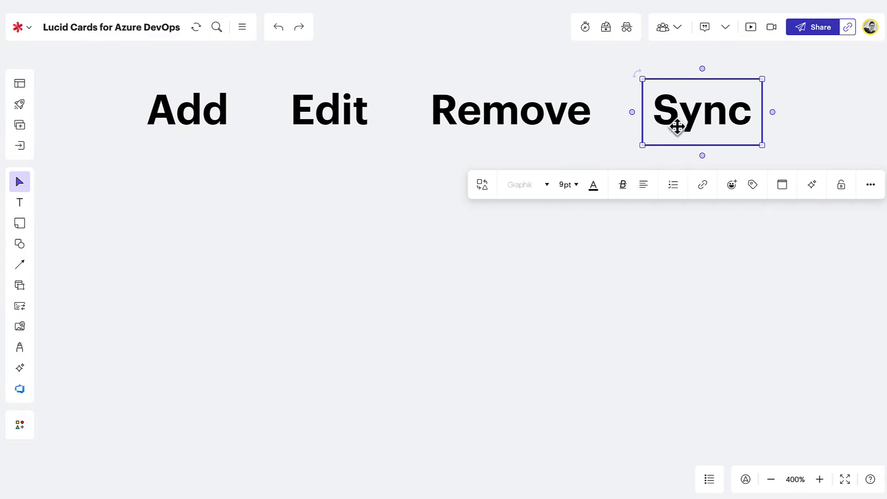
{"action": "key", "text": "ctrl+z"}
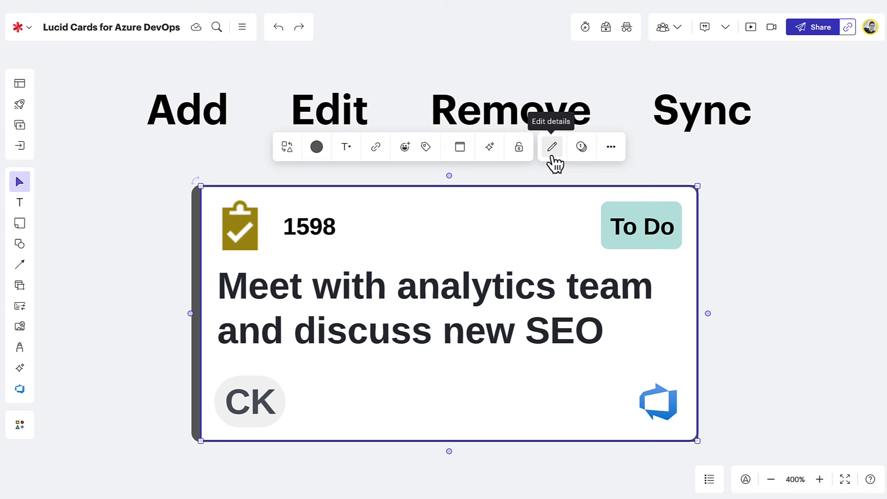
{"action": "left_click", "coordinate": [552, 148]}
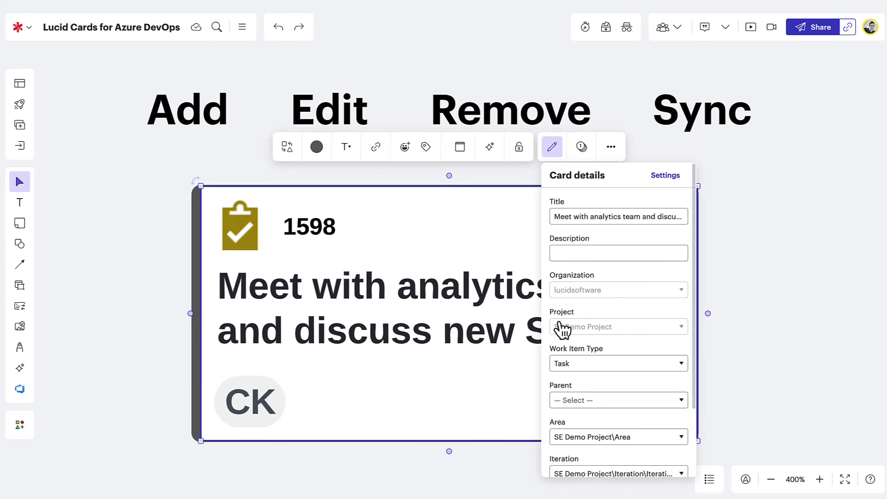
{"action": "scroll", "coordinate": [561, 351], "scroll_direction": "down", "scroll_amount": 1}
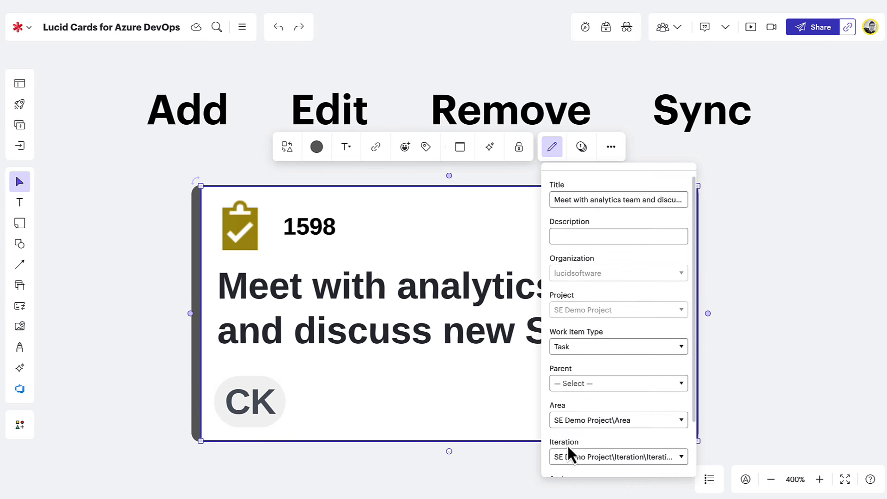
{"action": "left_click", "coordinate": [526, 421]}
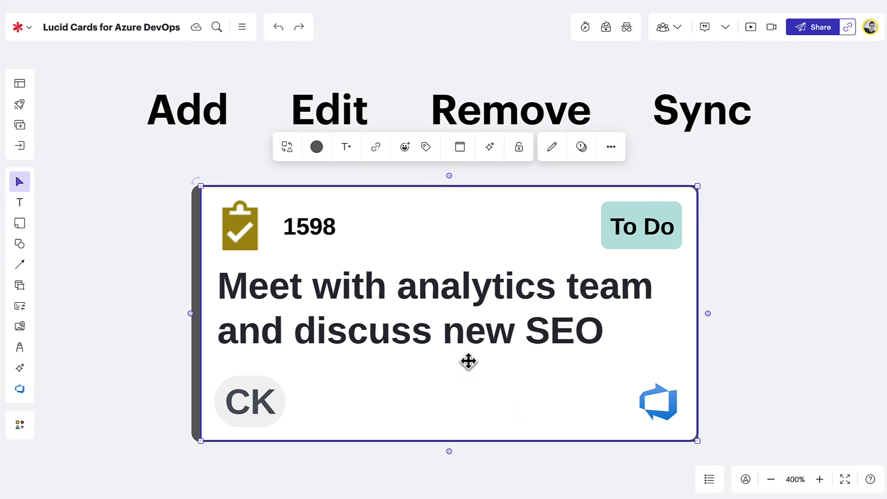
Step: Edit the card text, replacing 'new SEO' with 'results'
{"action": "key", "text": "Escape"}
{"action": "double_click", "coordinate": [444, 335]}
{"action": "left_click_drag", "start_coordinate": [444, 333], "coordinate": [602, 330]}
{"action": "type", "text": "results"}
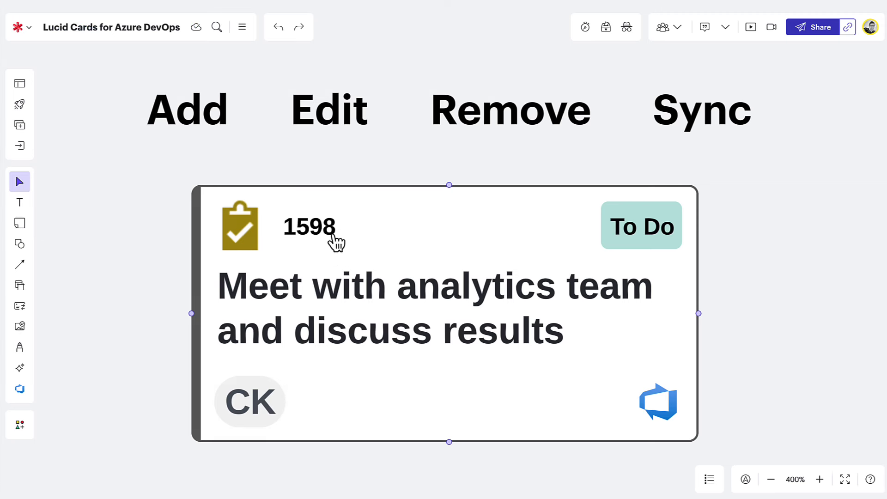
Step: Clear all of card 1598's text
{"action": "left_click", "coordinate": [229, 287]}
{"action": "double_click", "coordinate": [229, 287]}
{"action": "key", "text": "BackSpace"}
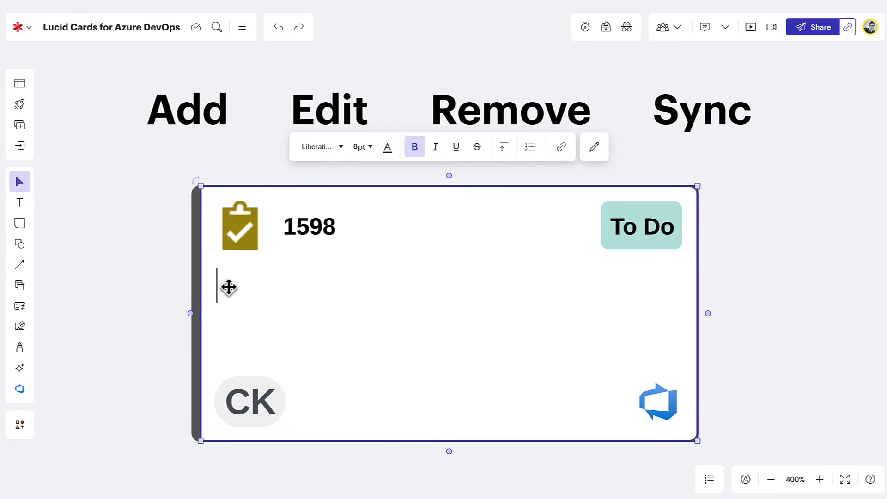
{"action": "key", "text": "Escape"}
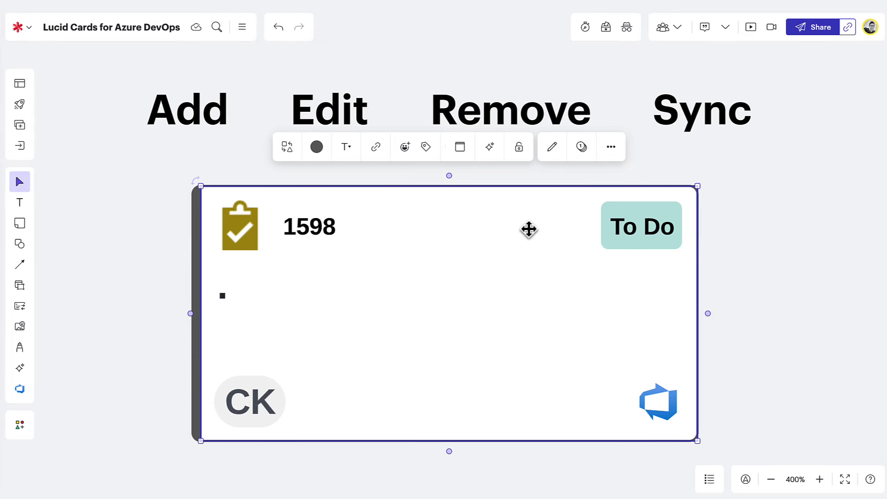
Step: Open work item 1598 in Azure DevOps and retitle it 'Changed in ADO'
{"action": "left_click", "coordinate": [316, 233]}
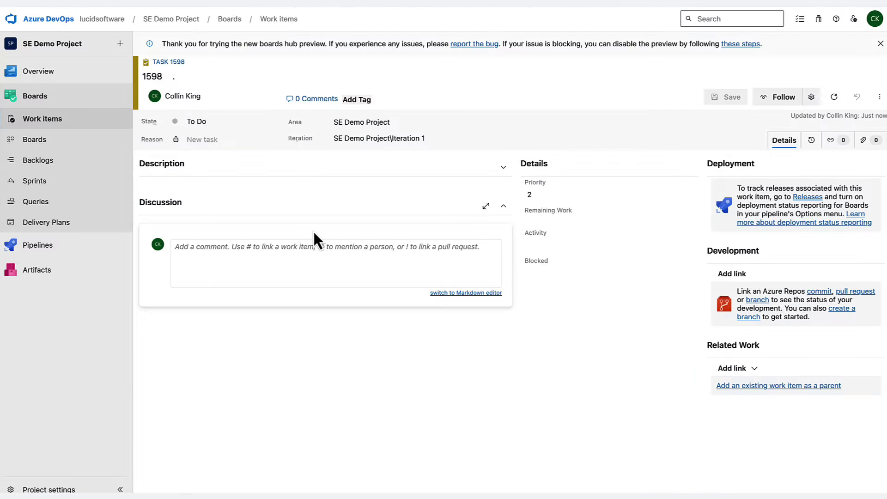
{"action": "left_click", "coordinate": [182, 76]}
{"action": "key", "text": "BackSpace"}
{"action": "type", "text": "Changed in ADO"}
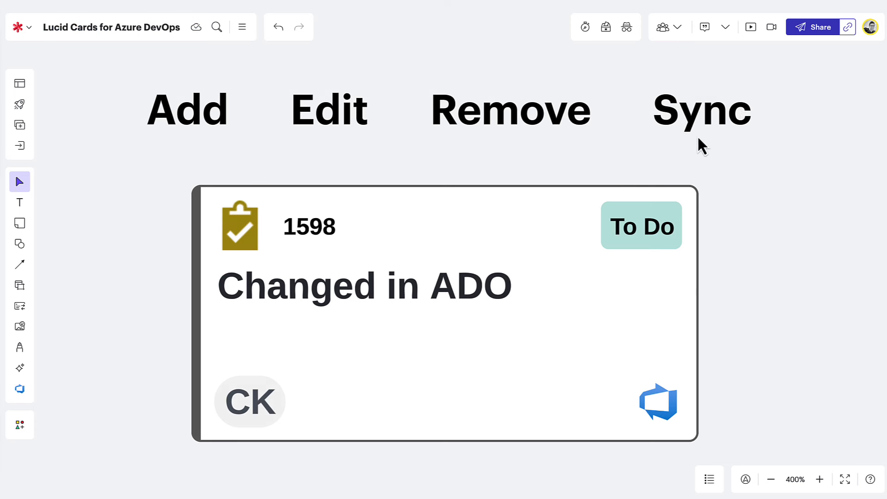
Step: Select card 1598 to confirm it shows the synced title 'Changed in ADO'
{"action": "left_click", "coordinate": [566, 274]}
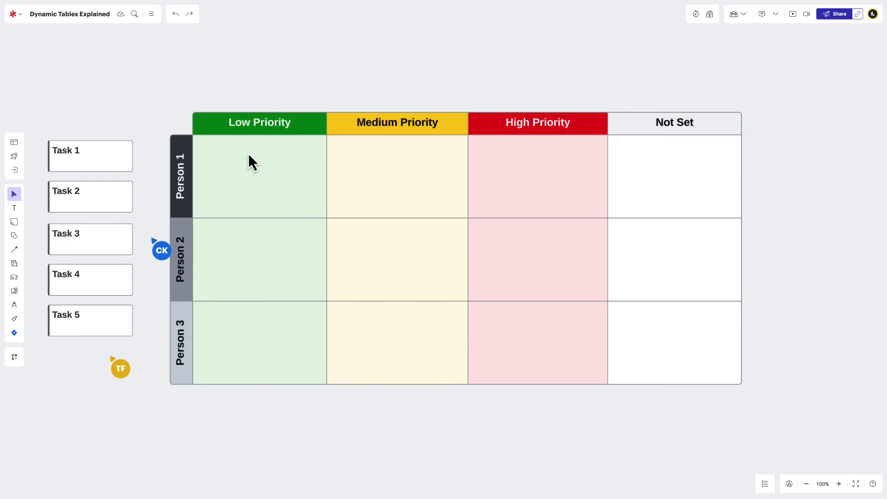
Step: Drag Task 1 into Person 1 / Low Priority and Task 2 into Person 1 / Medium Priority
{"action": "left_click_drag", "start_coordinate": [107, 153], "coordinate": [264, 153]}
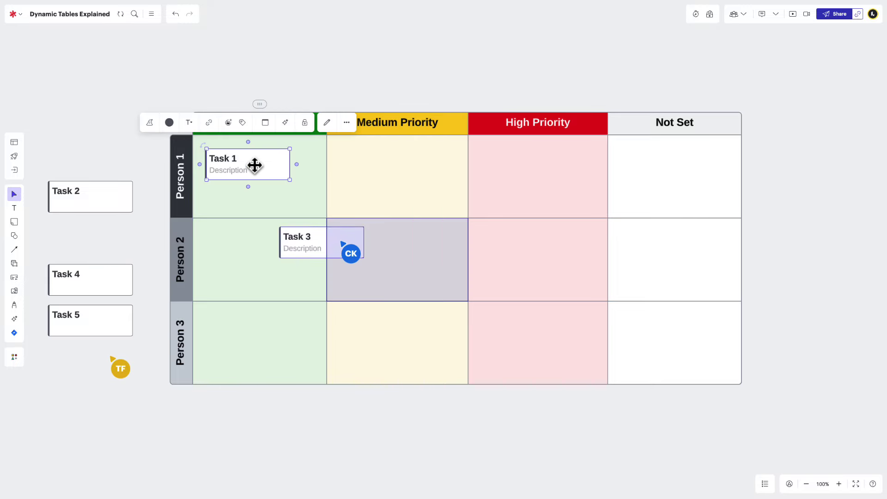
{"action": "left_click_drag", "start_coordinate": [123, 191], "coordinate": [421, 159]}
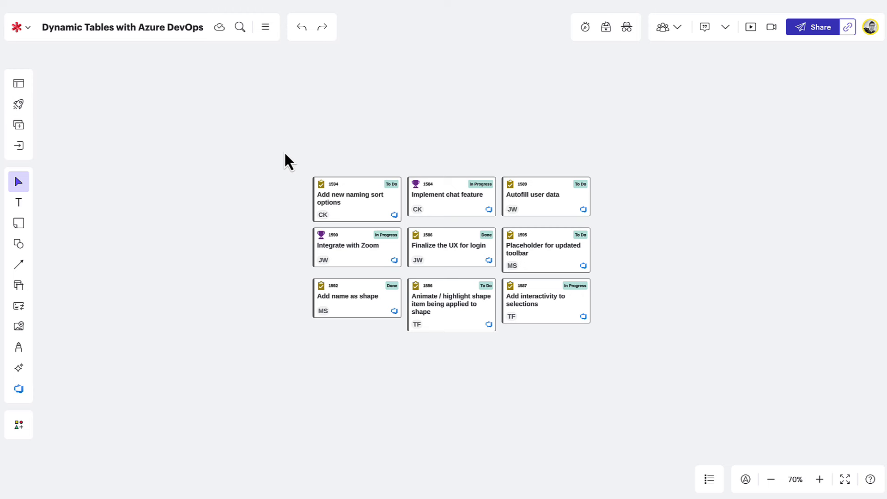
Step: Make the nine Azure DevOps cards a dynamic table with columns ordered To Do, In Progress, Done
{"action": "left_click_drag", "start_coordinate": [285, 153], "coordinate": [624, 354]}
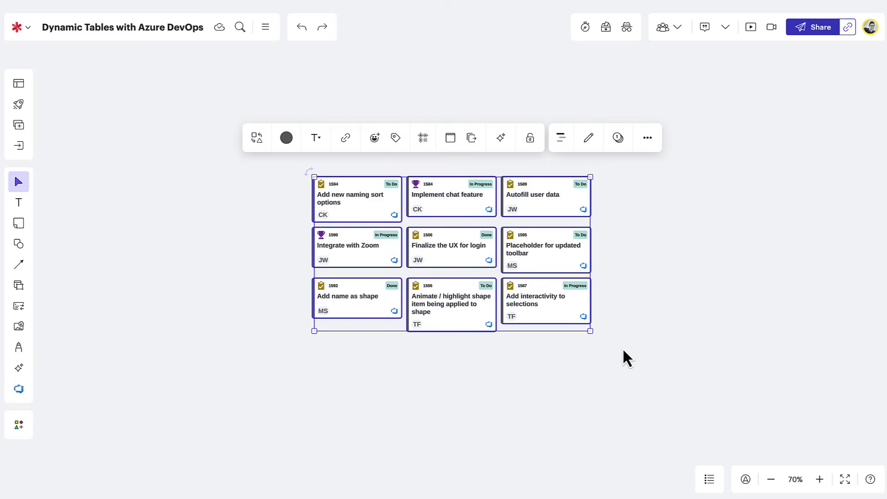
{"action": "left_click", "coordinate": [457, 147]}
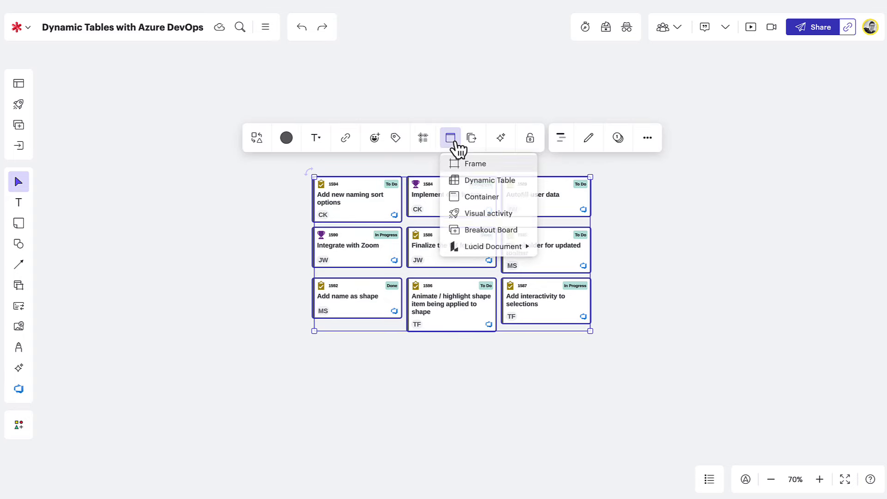
{"action": "left_click", "coordinate": [455, 188]}
{"action": "left_click_drag", "start_coordinate": [605, 97], "coordinate": [388, 99]}
{"action": "left_click_drag", "start_coordinate": [604, 99], "coordinate": [469, 102]}
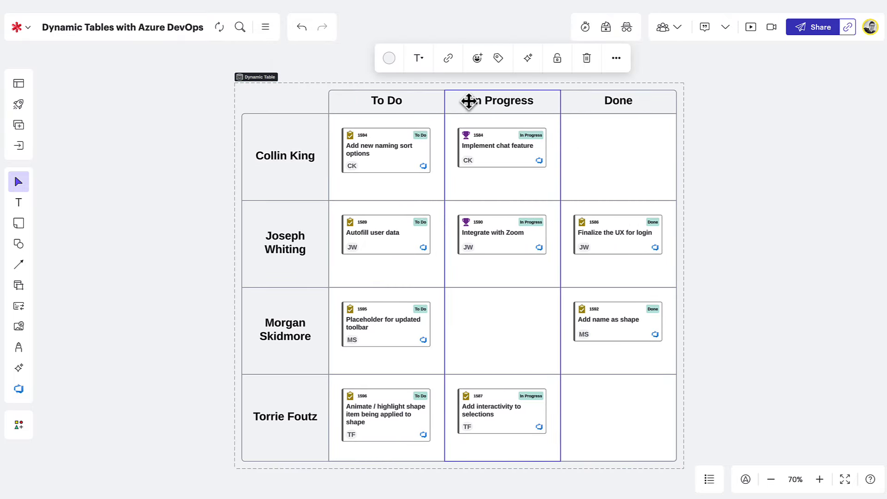
Step: Review the table's available column fields, then move Implement chat feature into the Done column
{"action": "left_click", "coordinate": [472, 83]}
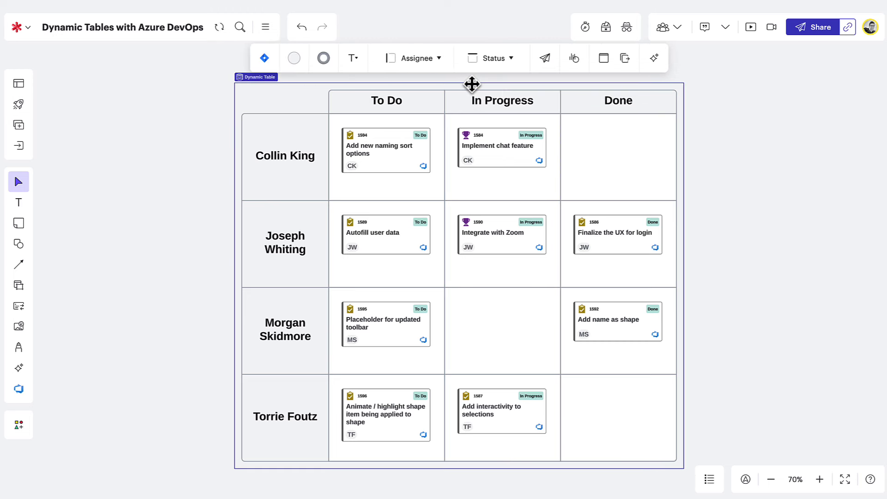
{"action": "left_click", "coordinate": [482, 69]}
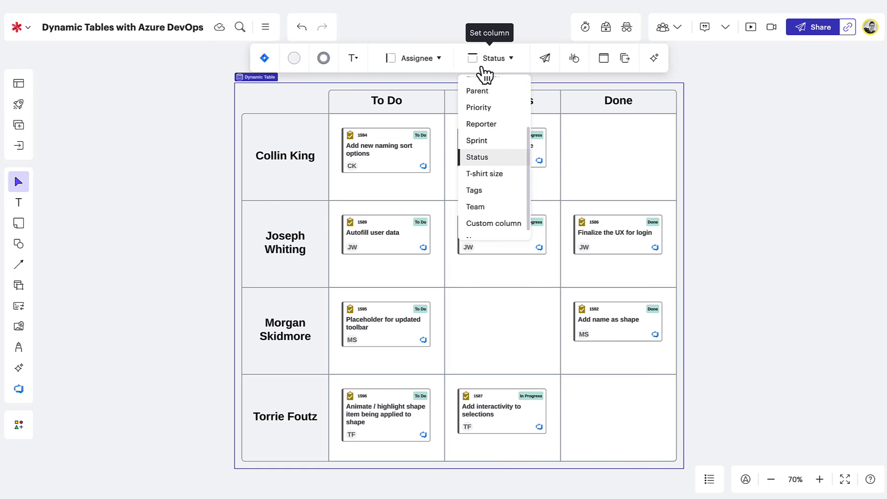
{"action": "scroll", "coordinate": [487, 104], "scroll_direction": "up", "scroll_amount": 3}
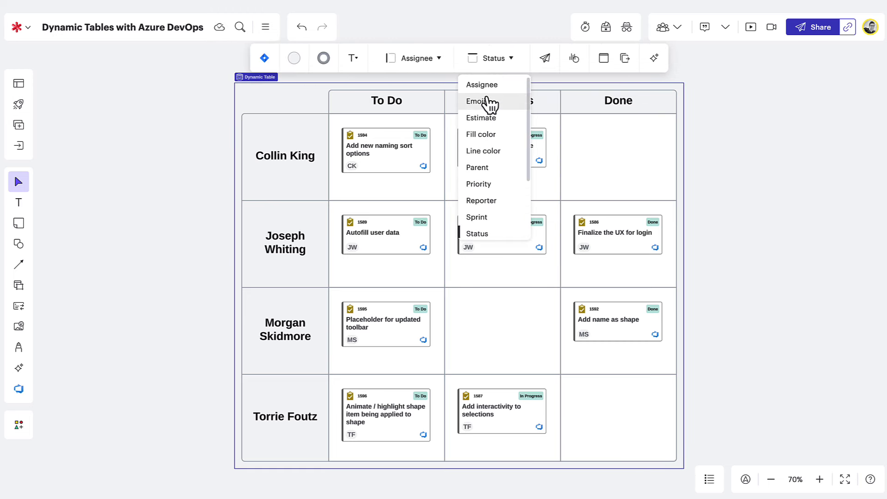
{"action": "scroll", "coordinate": [490, 104], "scroll_direction": "down", "scroll_amount": 3}
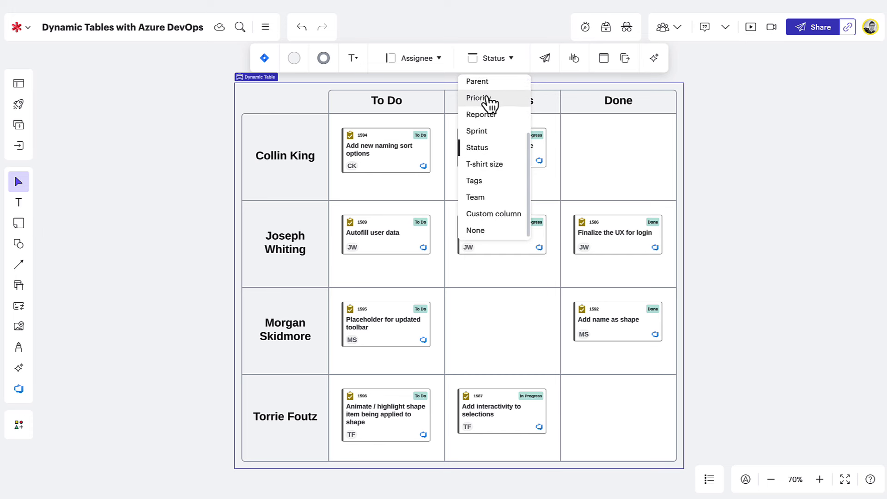
{"action": "scroll", "coordinate": [489, 104], "scroll_direction": "up", "scroll_amount": 3}
{"action": "left_click", "coordinate": [486, 34]}
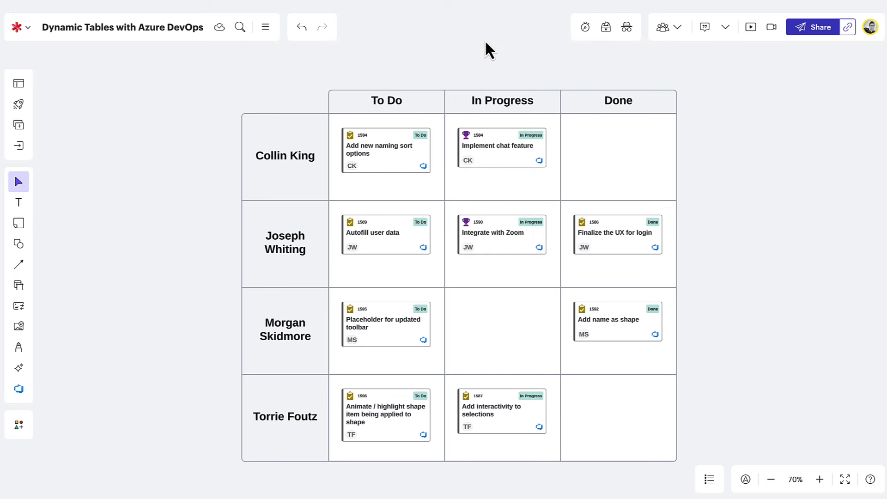
{"action": "left_click_drag", "start_coordinate": [487, 142], "coordinate": [613, 145]}
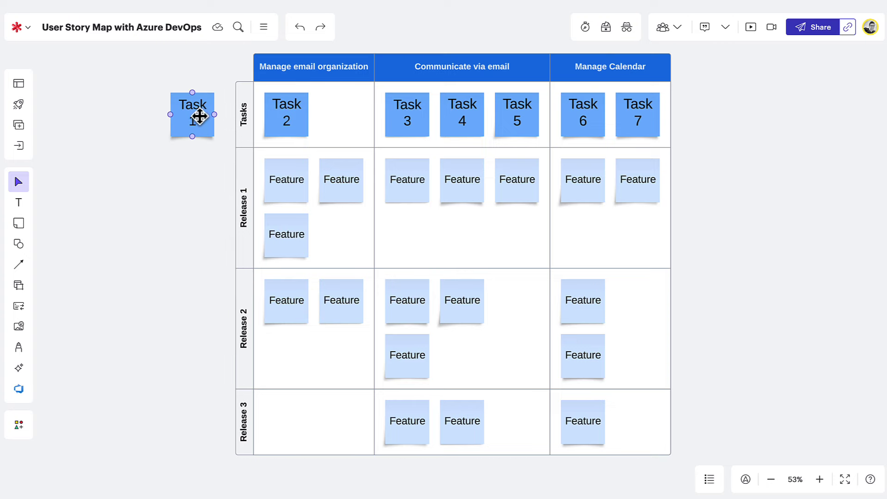
Step: Place a sticky note in the story map's Tasks row and title it 'Task 1'
{"action": "left_click_drag", "start_coordinate": [197, 113], "coordinate": [259, 118]}
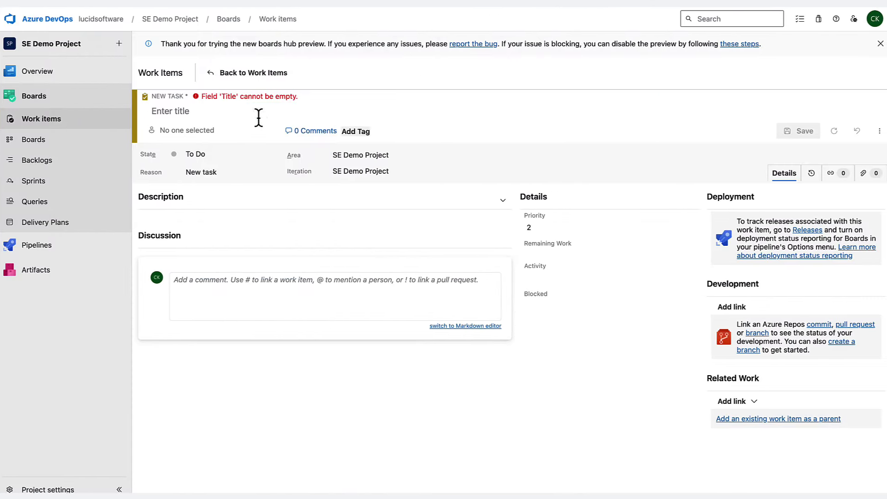
{"action": "left_click", "coordinate": [259, 115]}
{"action": "type", "text": "Task 1"}
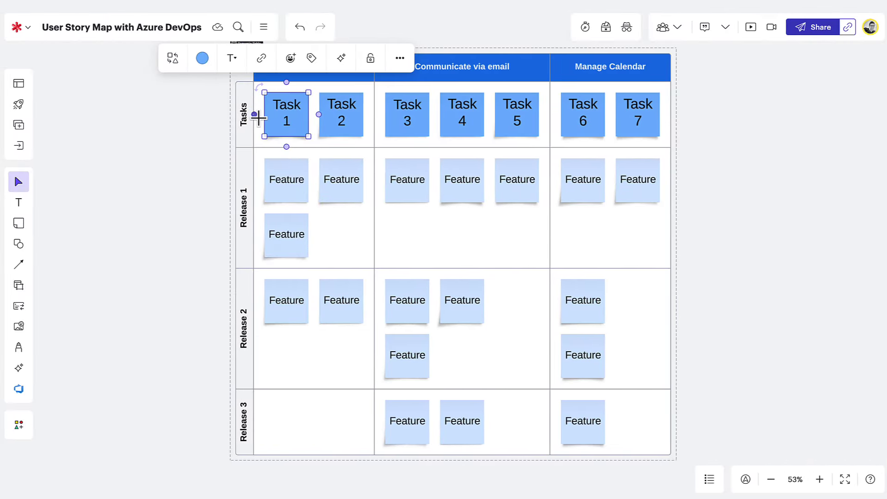
Step: Check the Task 1 note's actions, then select the story map table and its notes
{"action": "right_click", "coordinate": [294, 118]}
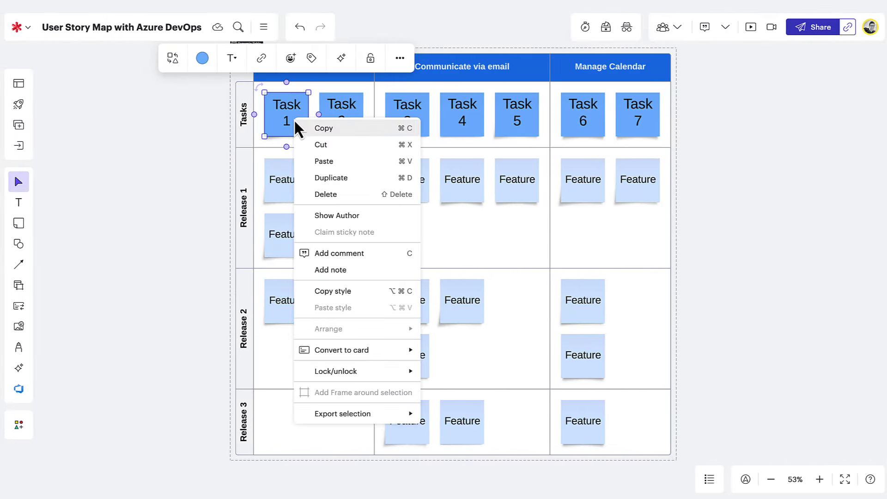
{"action": "mouse_move", "coordinate": [386, 353]}
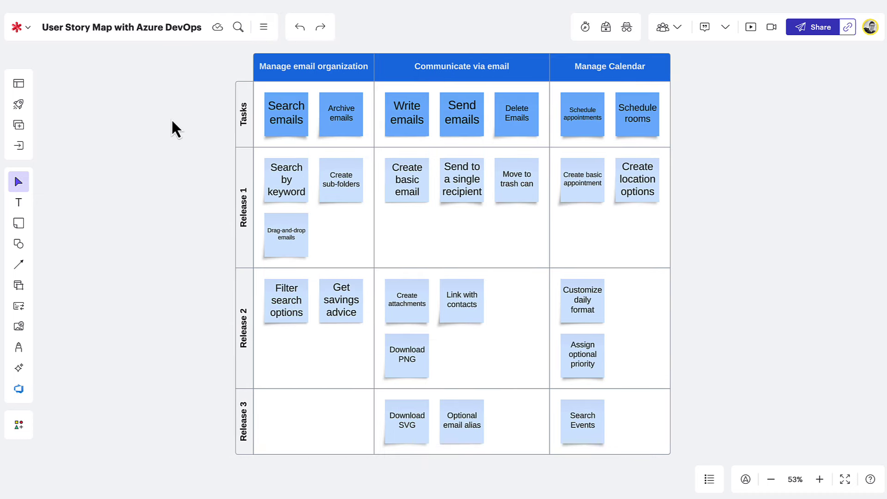
{"action": "left_click_drag", "start_coordinate": [171, 117], "coordinate": [659, 416]}
Step: Select all 25 sticky notes in the story map table using the object filter
{"action": "left_click", "coordinate": [346, 64]}
{"action": "mouse_move", "coordinate": [350, 95]}
{"action": "left_click", "coordinate": [407, 89]}
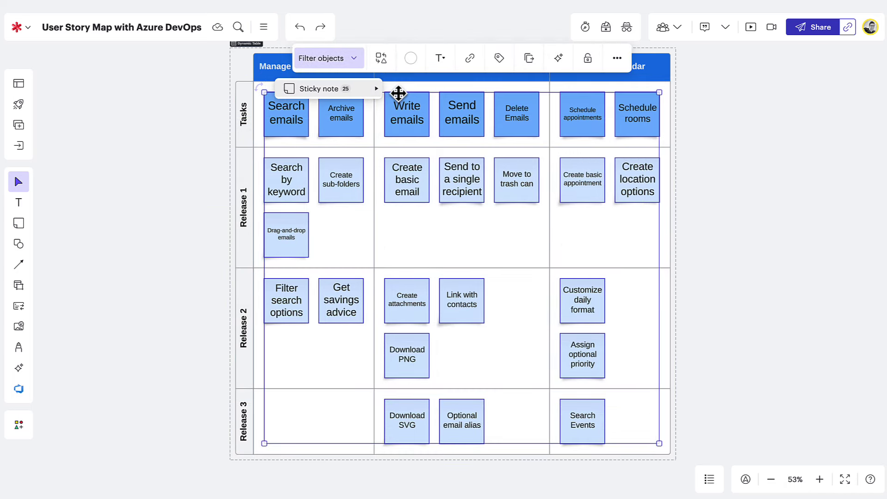
Step: Convert the selected notes into Azure DevOps work item cards and open work item 1645
{"action": "right_click", "coordinate": [414, 131]}
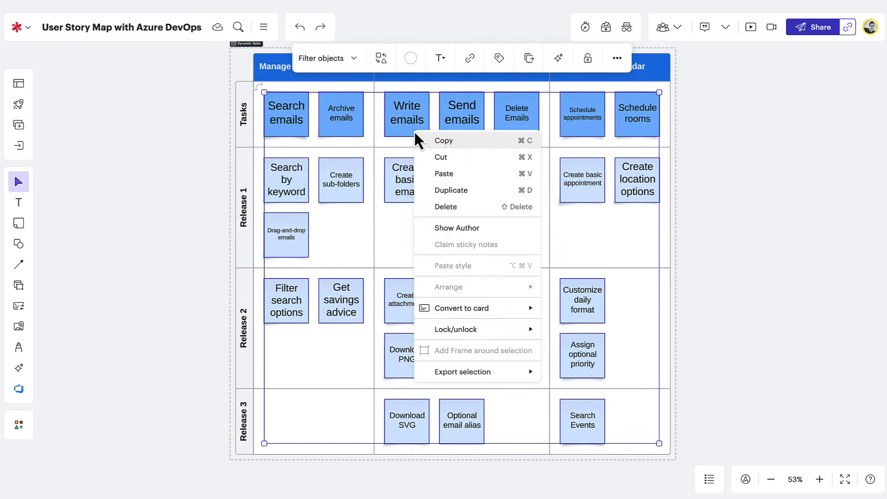
{"action": "mouse_move", "coordinate": [476, 310]}
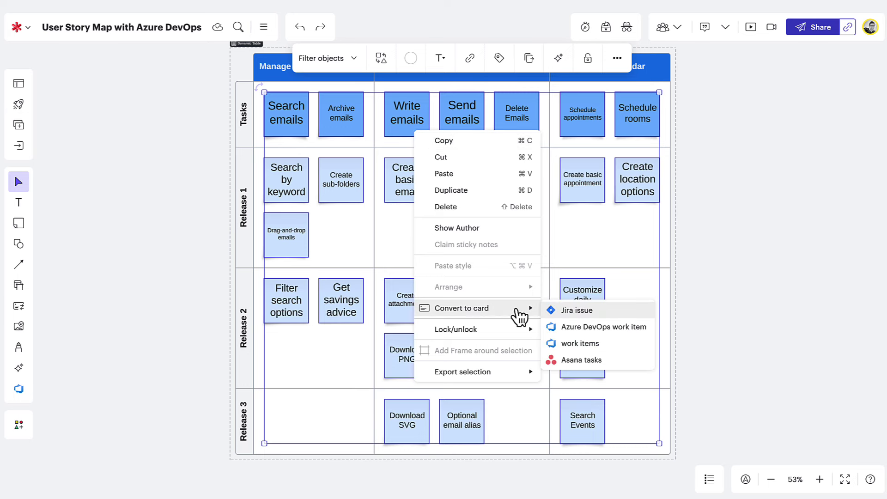
{"action": "left_click", "coordinate": [565, 327]}
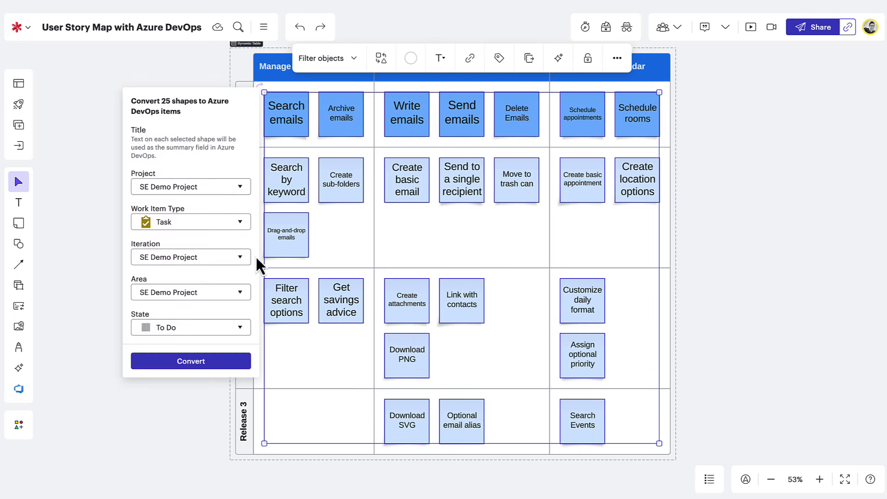
{"action": "left_click", "coordinate": [242, 365]}
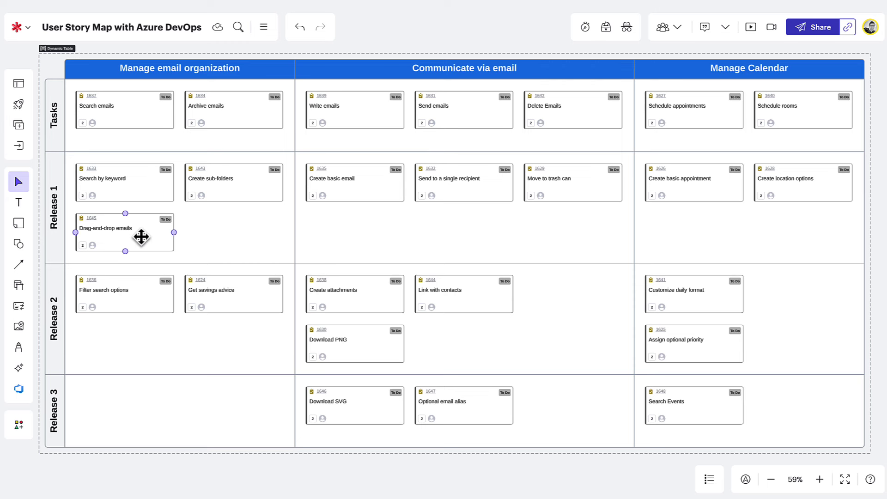
{"action": "left_click", "coordinate": [95, 226]}
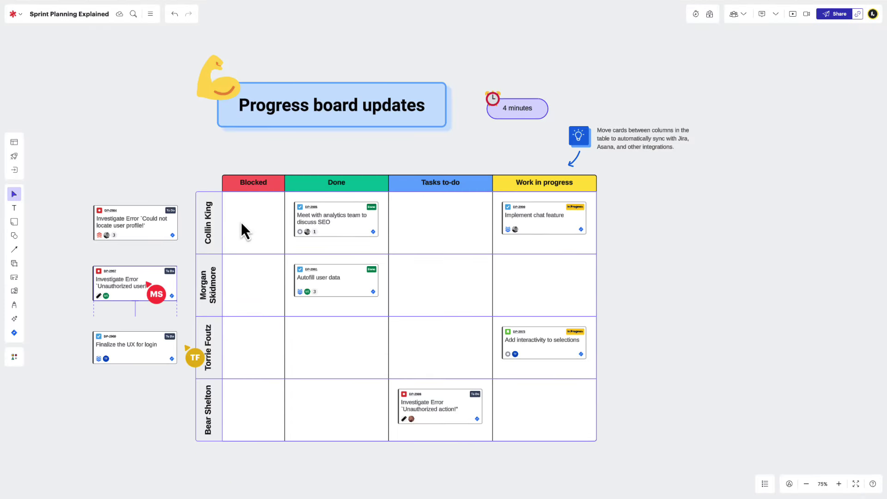
{"action": "left_click_drag", "start_coordinate": [179, 221], "coordinate": [458, 221]}
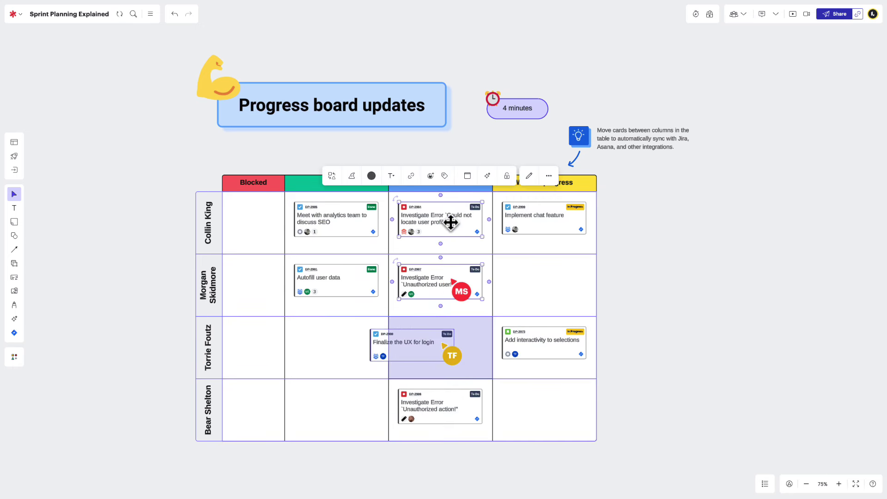
{"action": "left_click", "coordinate": [245, 157]}
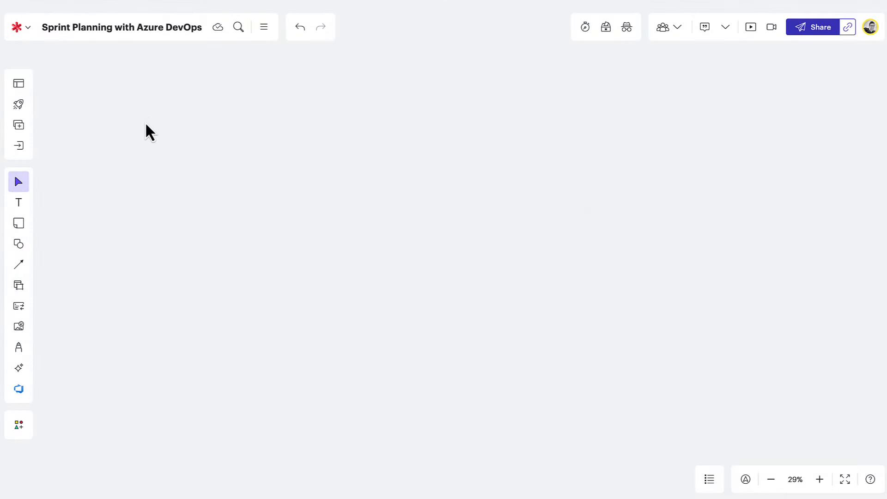
Step: Add the Agile Sprint planning template to the board
{"action": "left_click", "coordinate": [26, 88]}
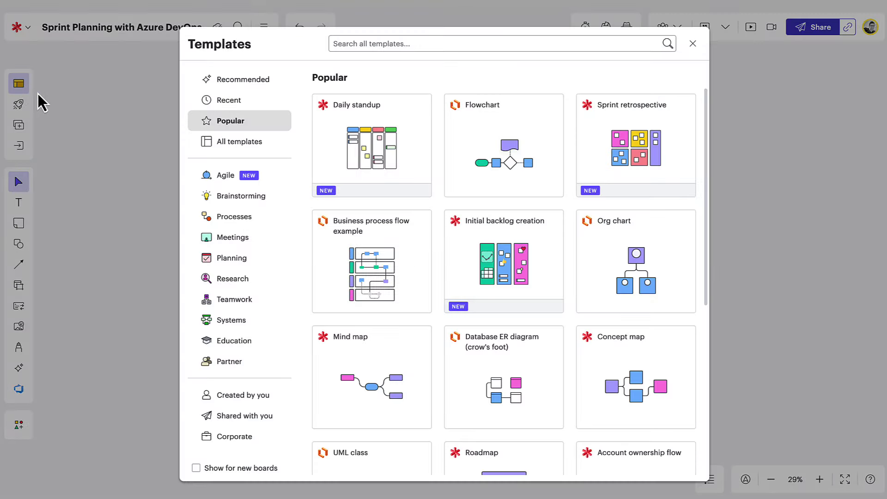
{"action": "left_click", "coordinate": [267, 184]}
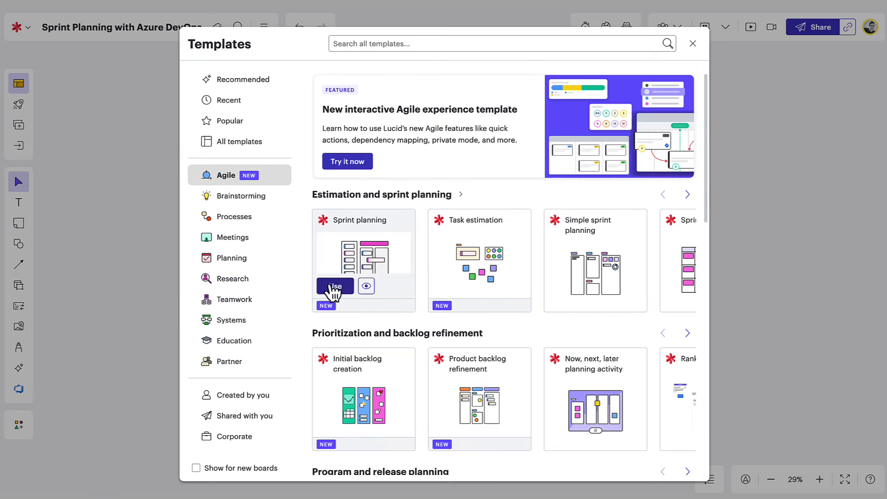
{"action": "left_click", "coordinate": [337, 300]}
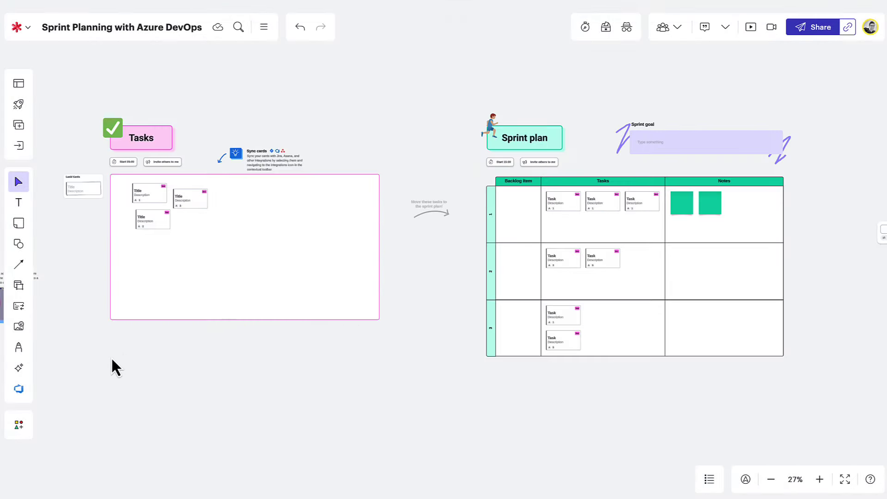
Step: Import Azure DevOps work items 1583 through 1598 (14 items) as cards into the Tasks frame
{"action": "left_click", "coordinate": [19, 388]}
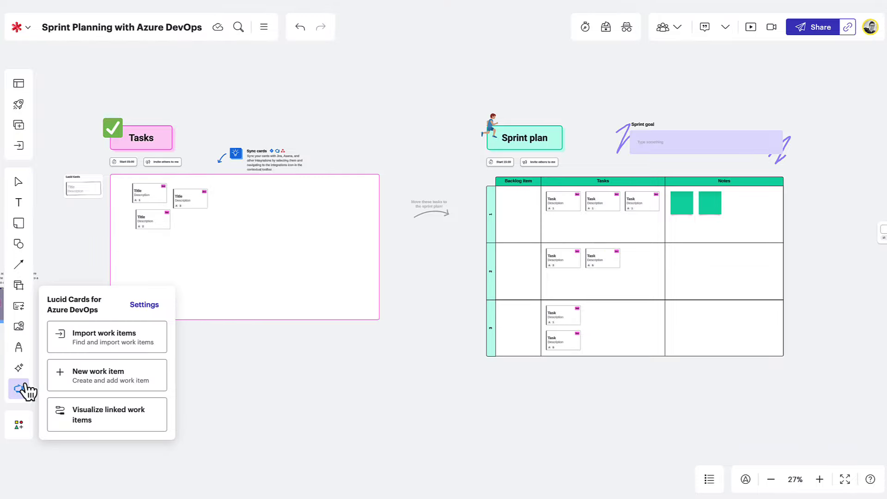
{"action": "left_click", "coordinate": [80, 356]}
{"action": "scroll", "coordinate": [271, 254], "scroll_direction": "down", "scroll_amount": 5}
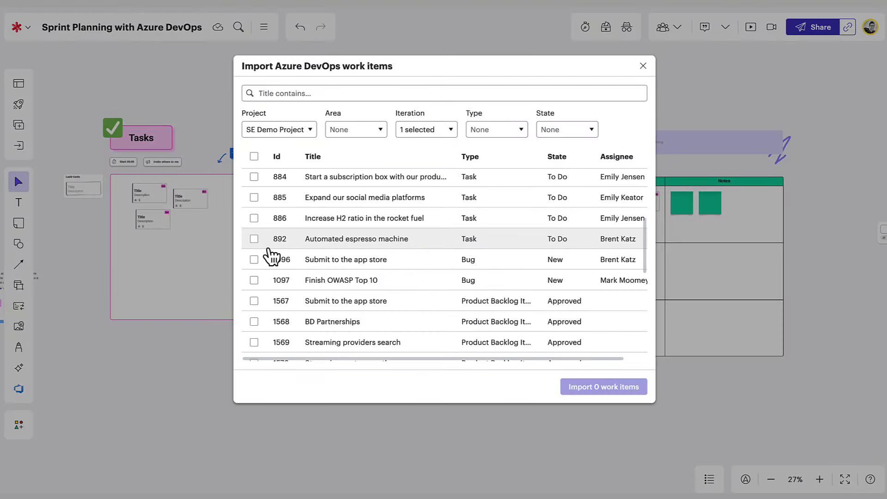
{"action": "scroll", "coordinate": [271, 254], "scroll_direction": "down", "scroll_amount": 8}
{"action": "left_click", "coordinate": [254, 227]}
{"action": "scroll", "coordinate": [255, 230], "scroll_direction": "down", "scroll_amount": 7}
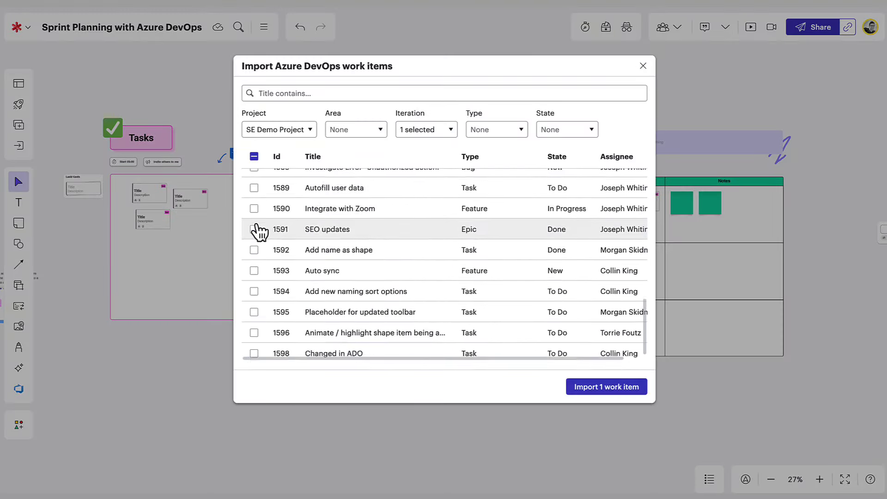
{"action": "left_click", "coordinate": [255, 352], "text": "shift"}
{"action": "left_click", "coordinate": [561, 392]}
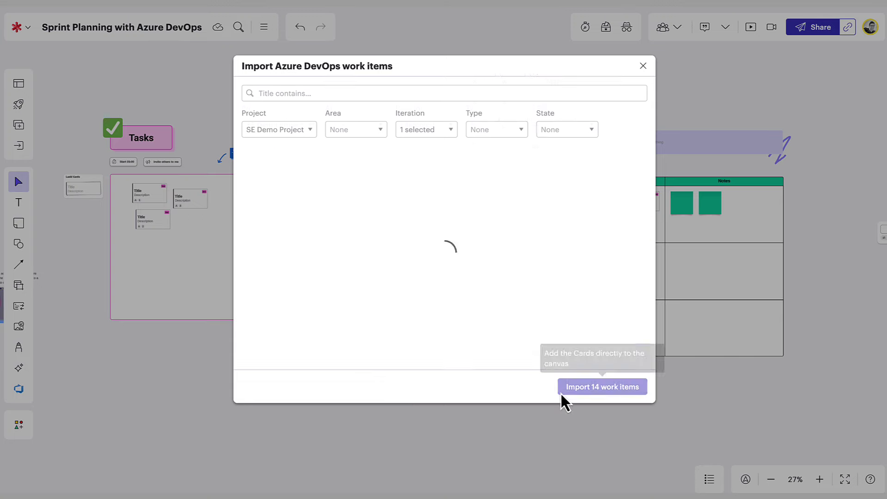
{"action": "left_click_drag", "start_coordinate": [432, 276], "coordinate": [268, 269]}
Step: Put Implement chat feature in backlog row 1 and the Investigate Error card in row 2
{"action": "left_click", "coordinate": [420, 281]}
{"action": "scroll", "coordinate": [420, 281], "scroll_direction": "right", "scroll_amount": 3}
{"action": "scroll", "coordinate": [419, 281], "scroll_direction": "down", "scroll_amount": 1}
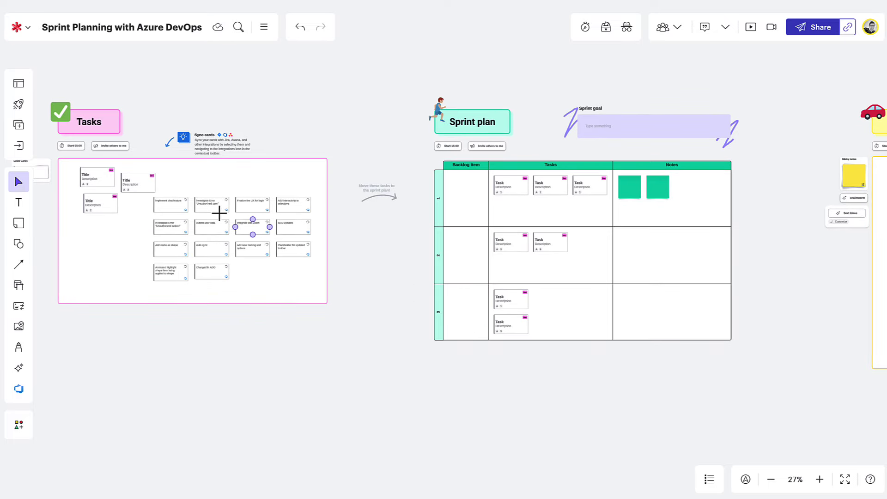
{"action": "left_click_drag", "start_coordinate": [162, 205], "coordinate": [471, 196]}
{"action": "left_click_drag", "start_coordinate": [206, 209], "coordinate": [471, 245]}
Step: Place Integrate with Zoom in the backlog and make it a child of Autofill user data
{"action": "left_click_drag", "start_coordinate": [270, 234], "coordinate": [471, 258]}
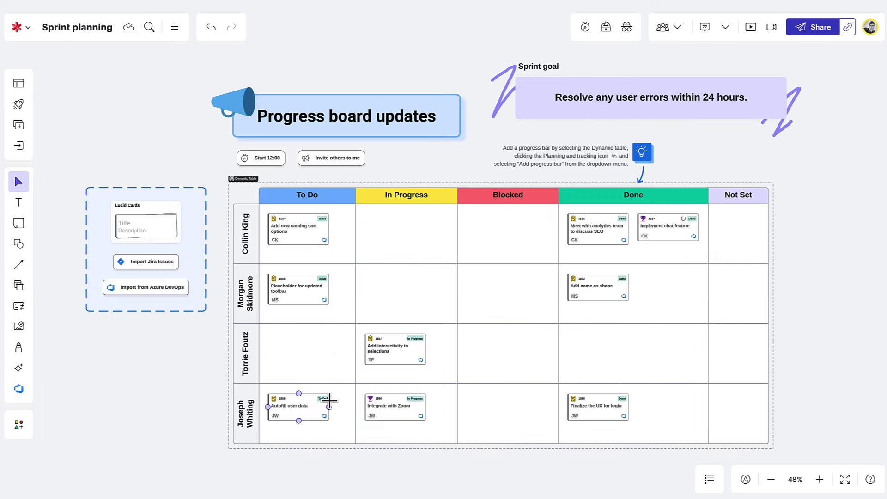
{"action": "left_click_drag", "start_coordinate": [330, 401], "coordinate": [364, 407]}
{"action": "left_click", "coordinate": [442, 439]}
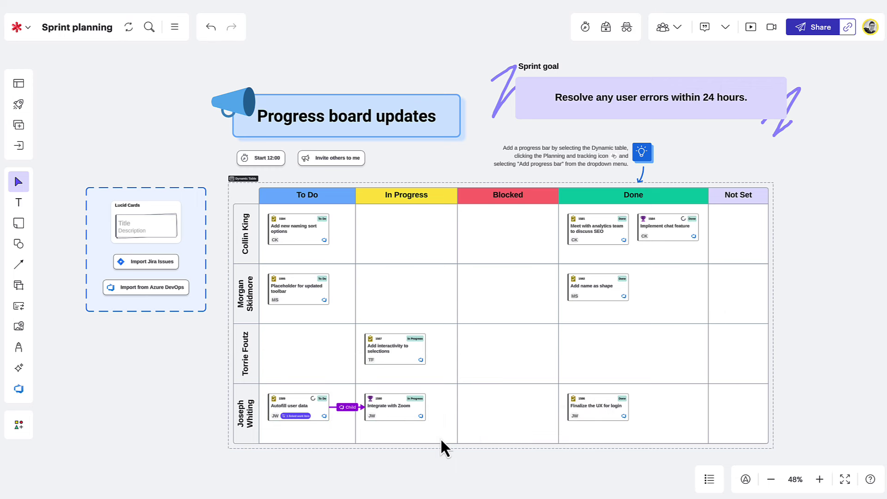
Step: Turn on the workload tracker for the dynamic progress table
{"action": "left_click", "coordinate": [486, 187]}
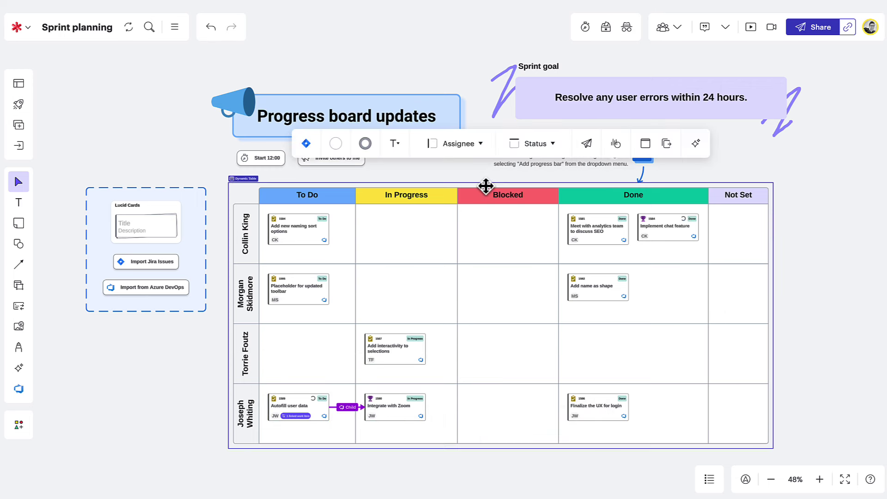
{"action": "left_click", "coordinate": [616, 145]}
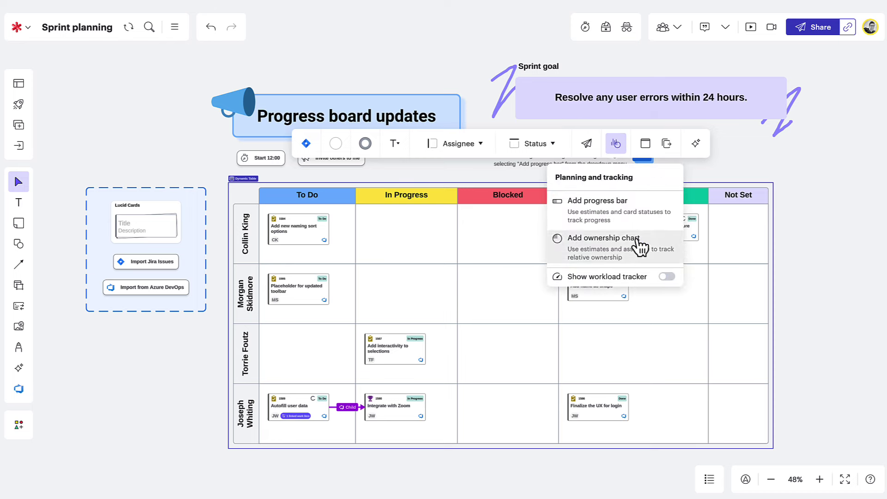
{"action": "left_click", "coordinate": [666, 276]}
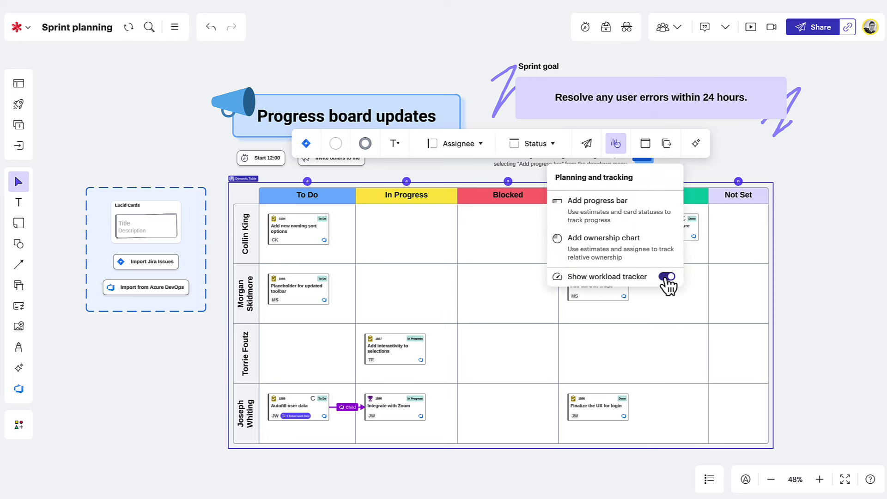
Step: Add a Progress bar chart and place it above the Progress board updates banner
{"action": "left_click", "coordinate": [644, 203]}
{"action": "left_click_drag", "start_coordinate": [475, 231], "coordinate": [517, 144]}
{"action": "scroll", "coordinate": [570, 283], "scroll_direction": "down", "scroll_amount": 5}
{"action": "scroll", "coordinate": [570, 282], "scroll_direction": "right", "scroll_amount": 5}
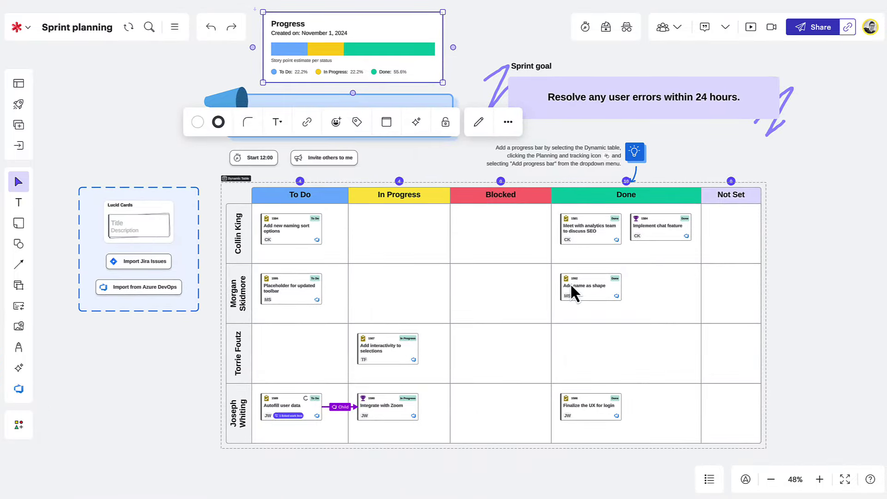